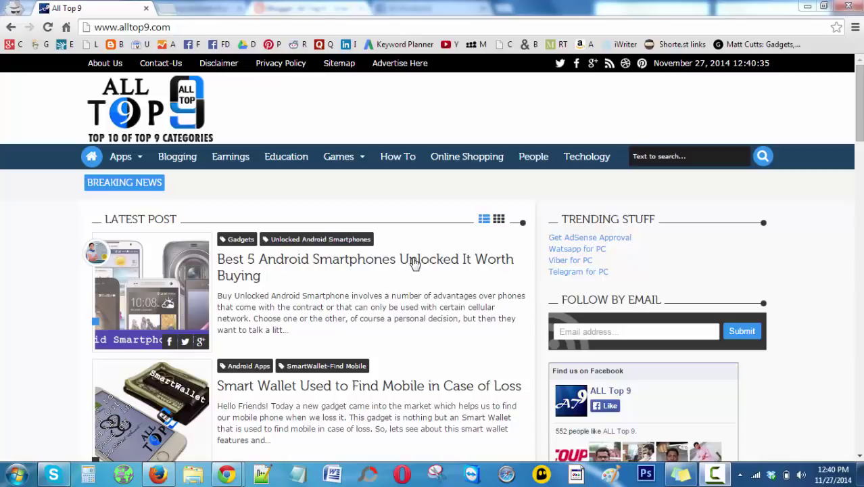
- Open AllTop9's 'How to Recover a Hacked Facebook Account' post and launch its Step 1 'Facebook Account' link
scroll(351, 305, down, 3)
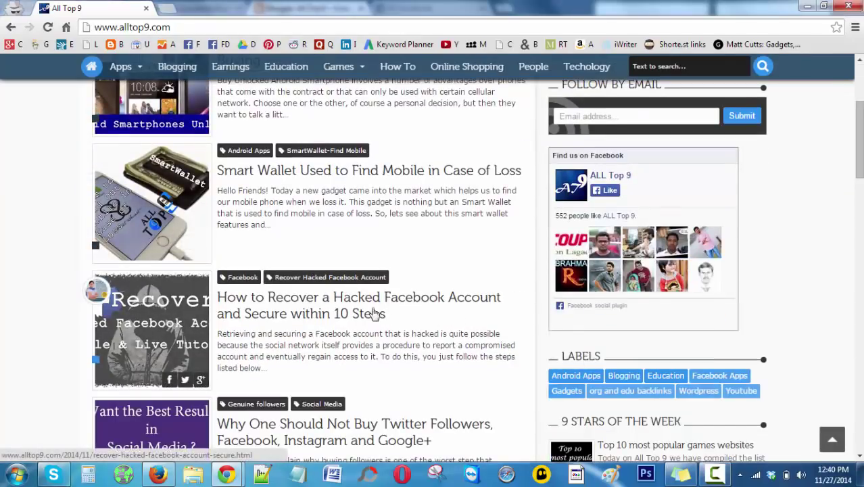
click(308, 313)
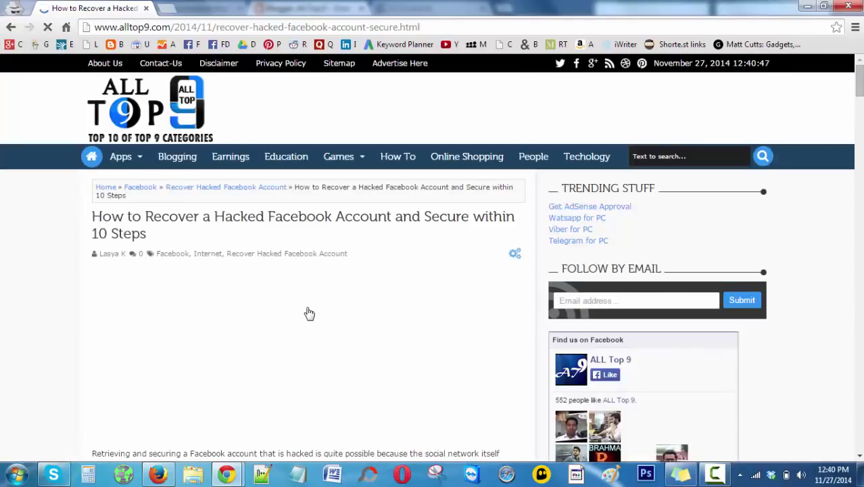
scroll(357, 309, down, 3)
scroll(358, 311, down, 5)
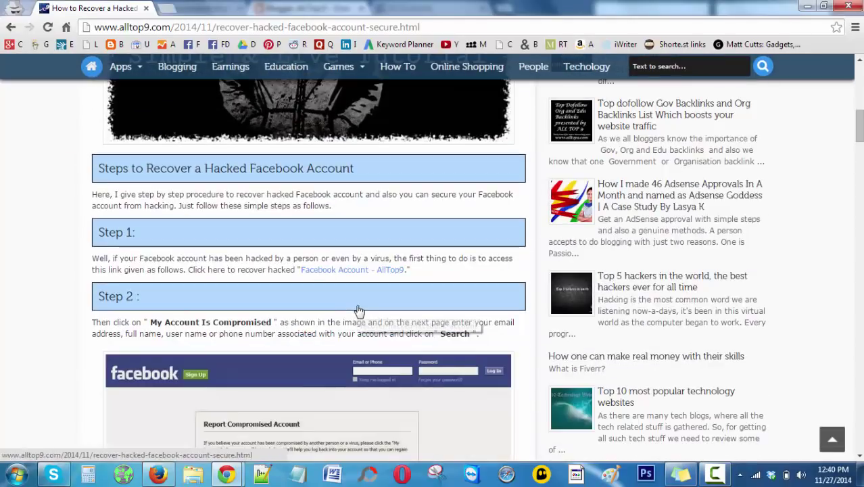
click(345, 273)
click(92, 7)
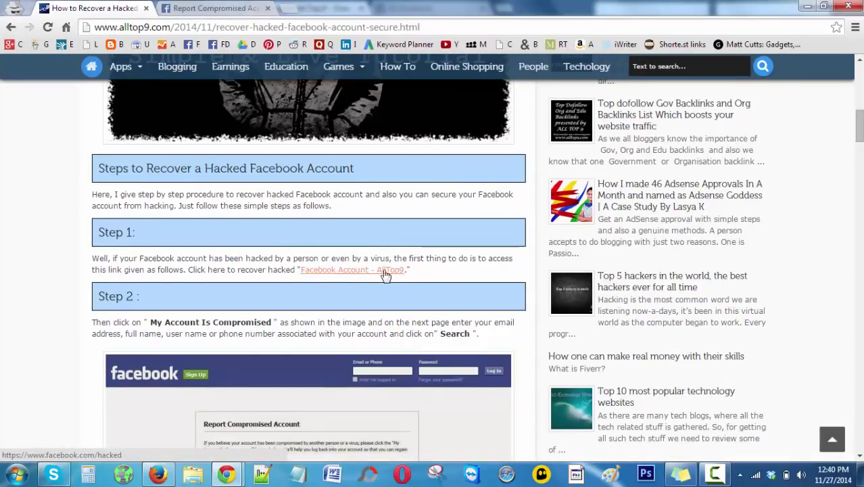
- Switch to the facebook.com/hacked tab and highlight the full page address in the address bar
click(227, 9)
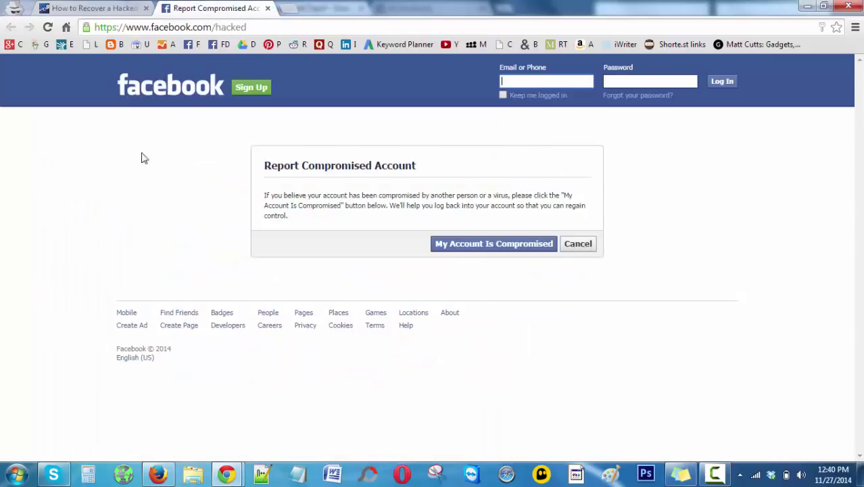
drag(247, 27, 93, 27)
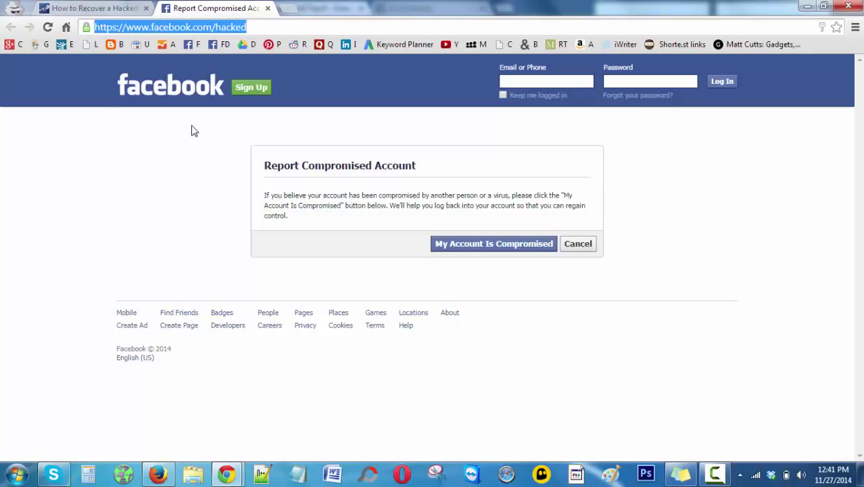
click(198, 166)
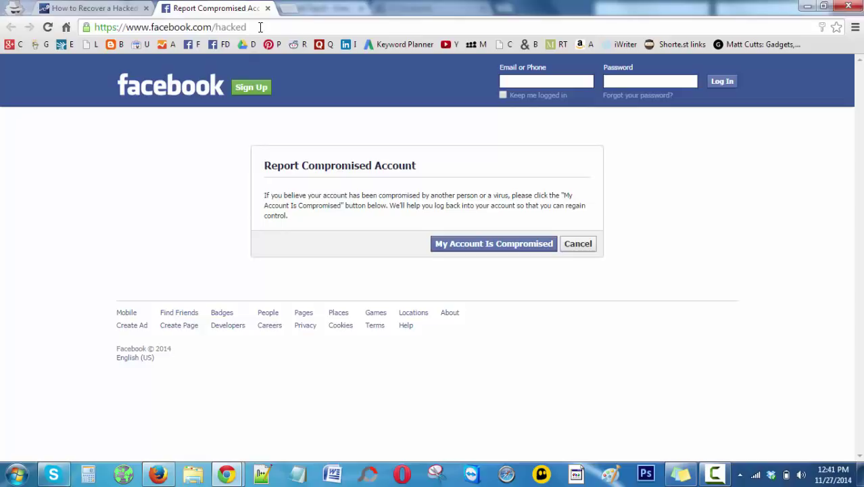
drag(247, 28, 95, 27)
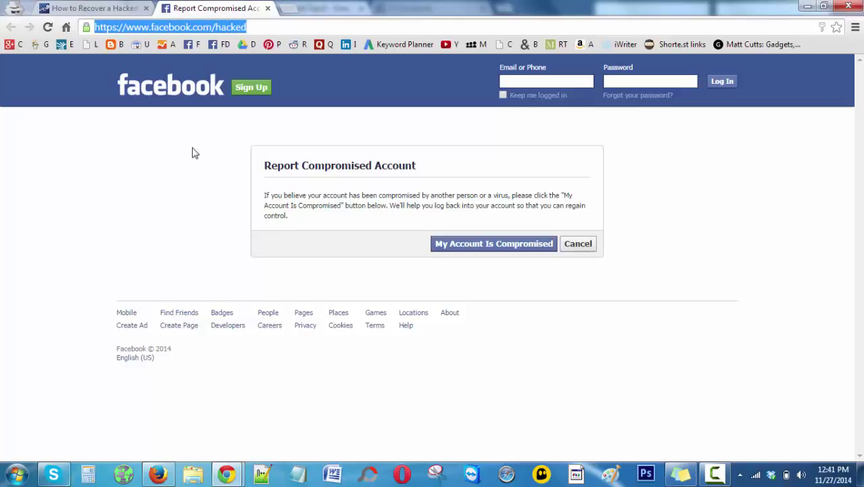
click(273, 27)
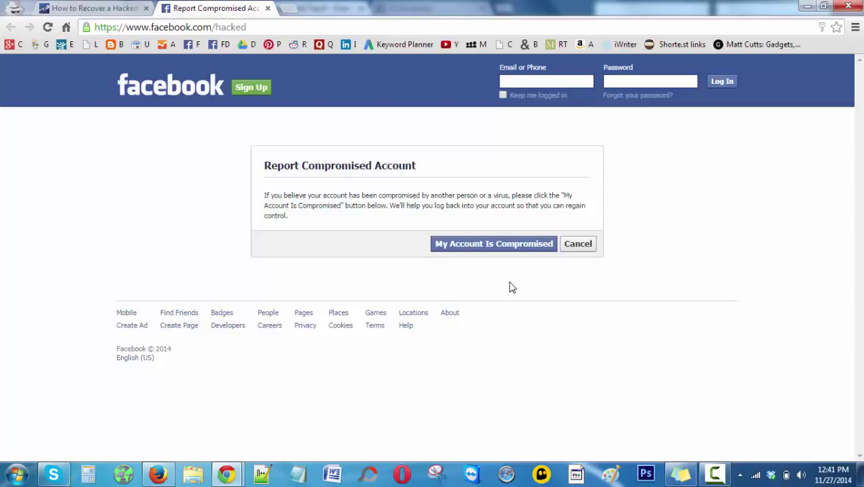
- Report the account as compromised, search by the owner's full name, and claim the second match
click(512, 251)
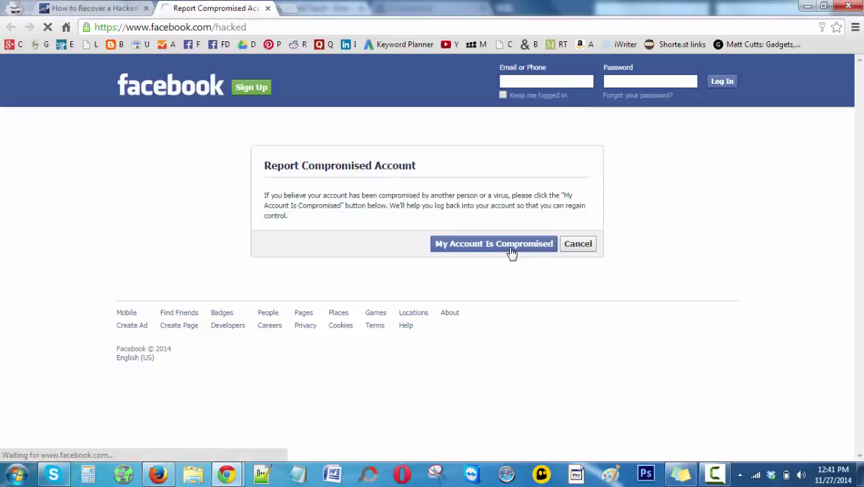
click(462, 242)
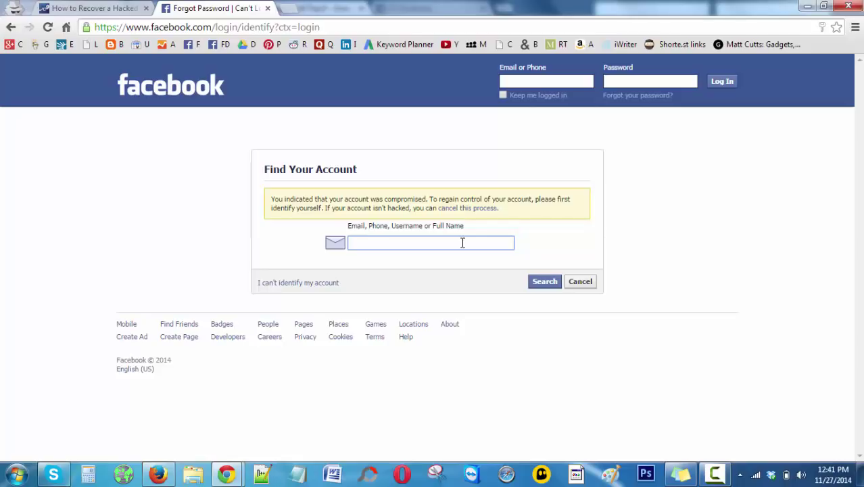
click(556, 282)
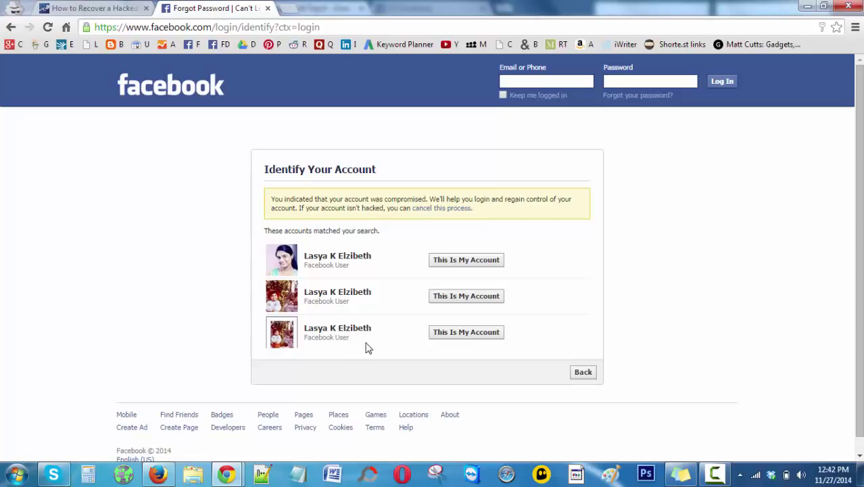
click(476, 301)
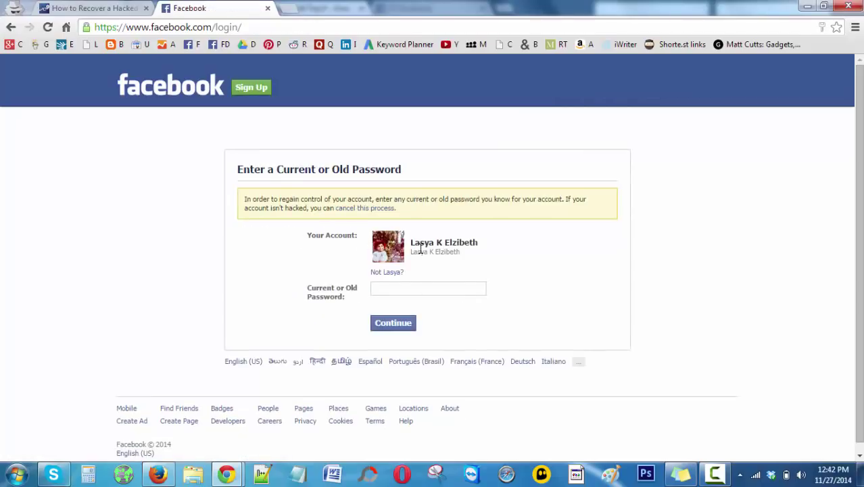
- Enter the account's old password in the Current or Old Password field and submit it
drag(412, 242, 467, 270)
click(464, 270)
drag(319, 289, 409, 285)
click(409, 286)
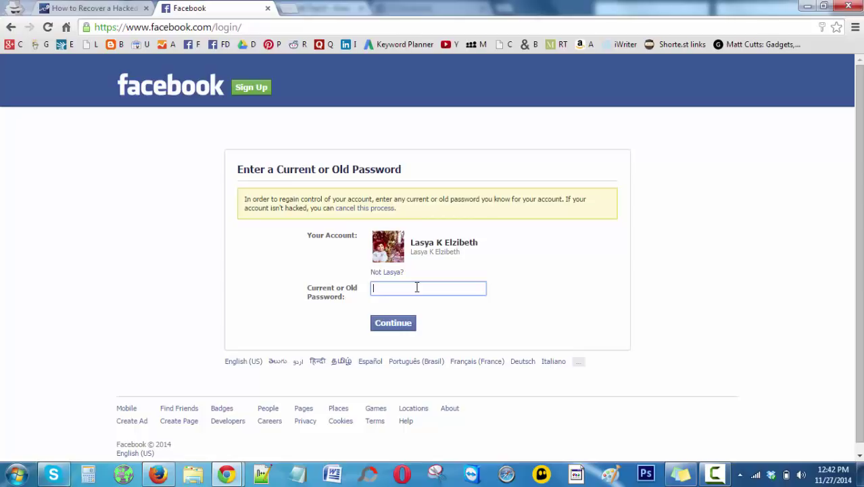
text(•••••••••••••••••)
key(Return)
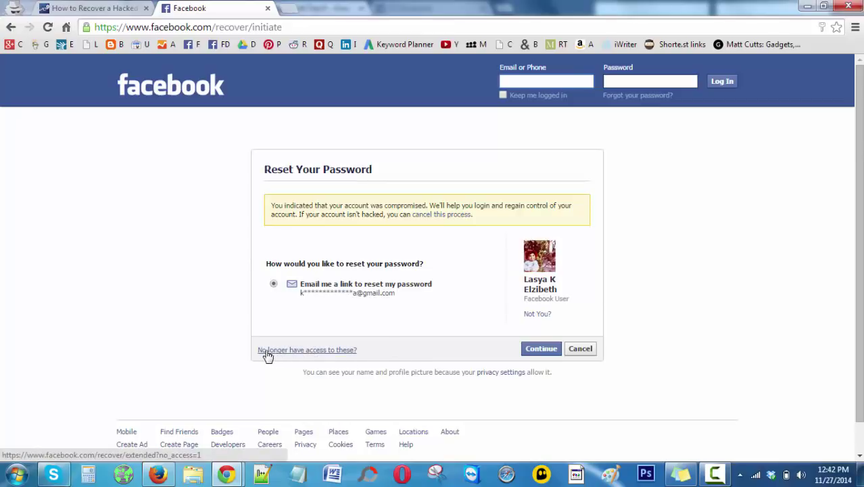
- Mark the listed email as inaccessible, then enter and confirm a new contact email address
click(311, 350)
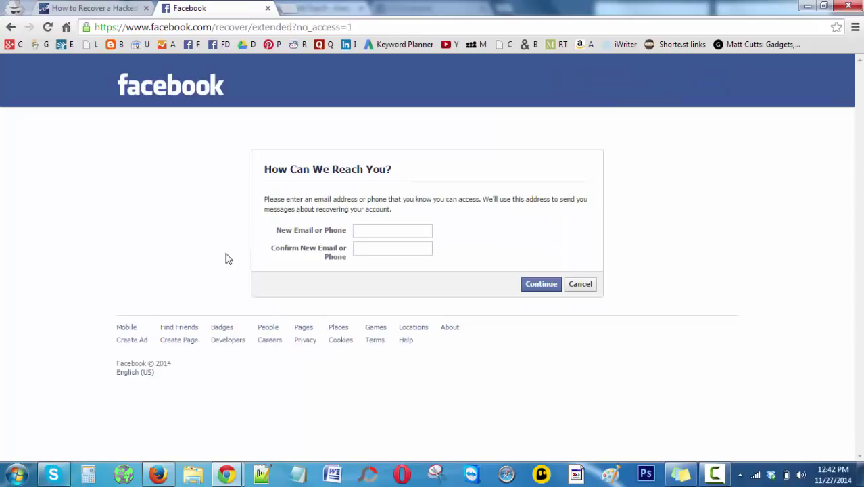
click(373, 230)
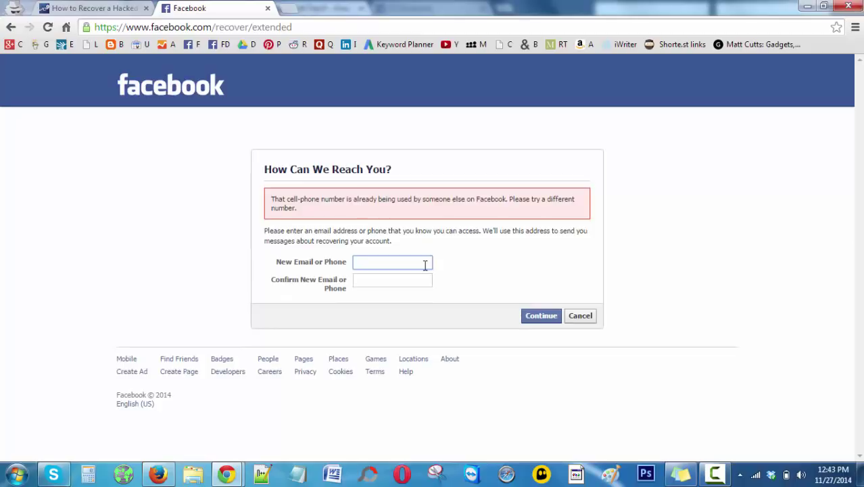
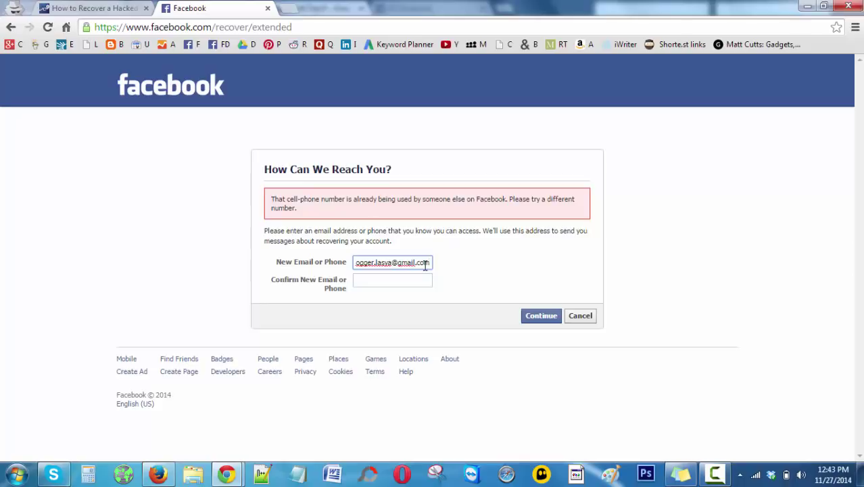
key(Tab)
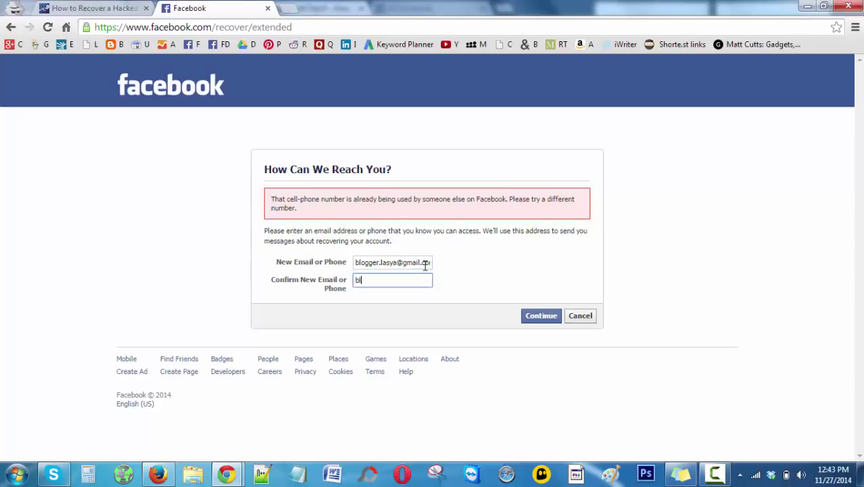
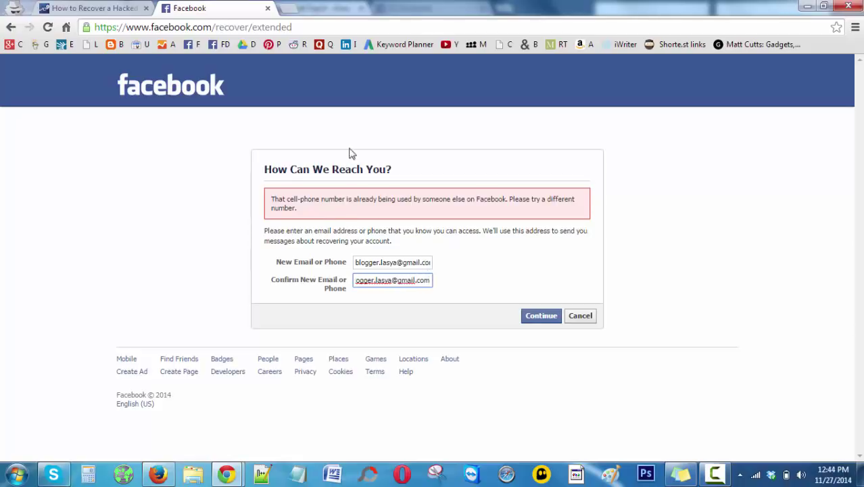
click(541, 317)
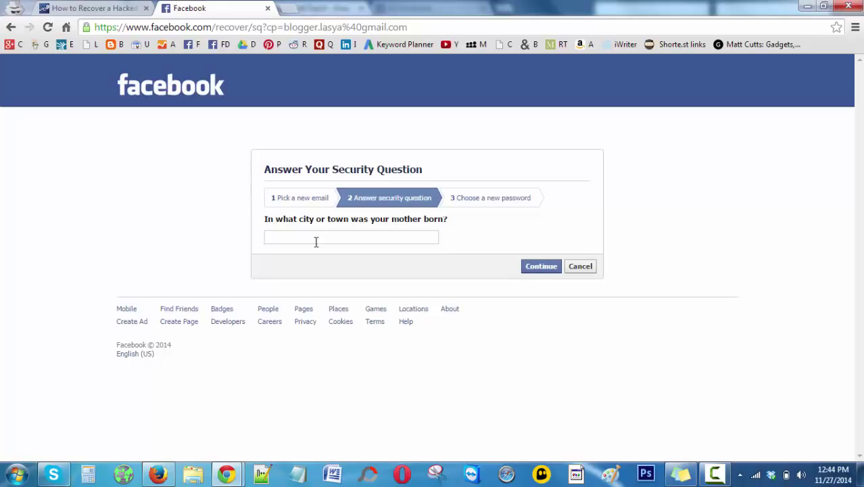
- Type the mother's birth city as the security answer and continue
click(328, 236)
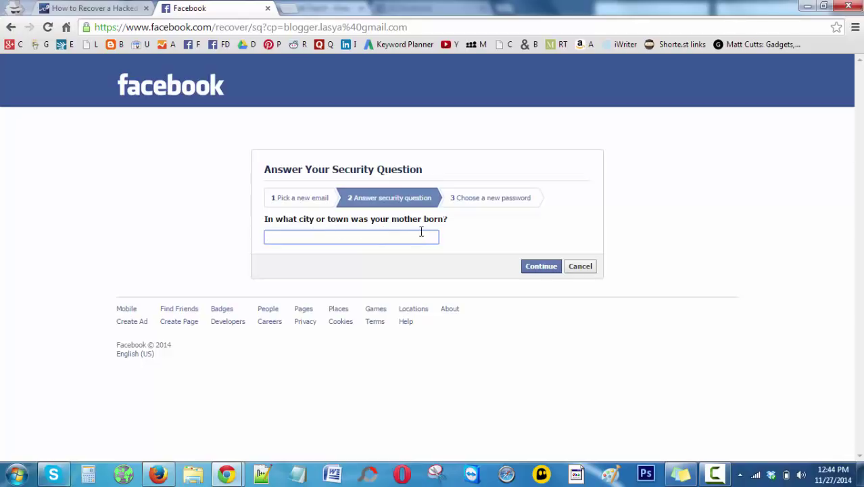
drag(363, 236, 202, 241)
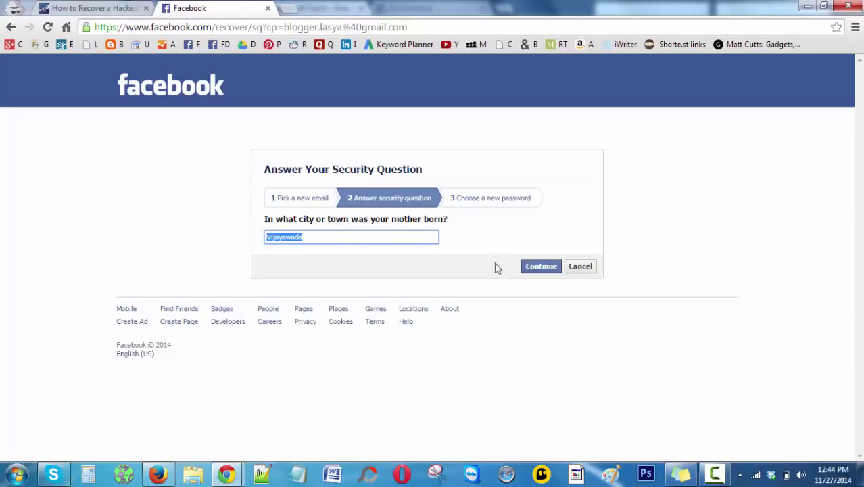
click(552, 268)
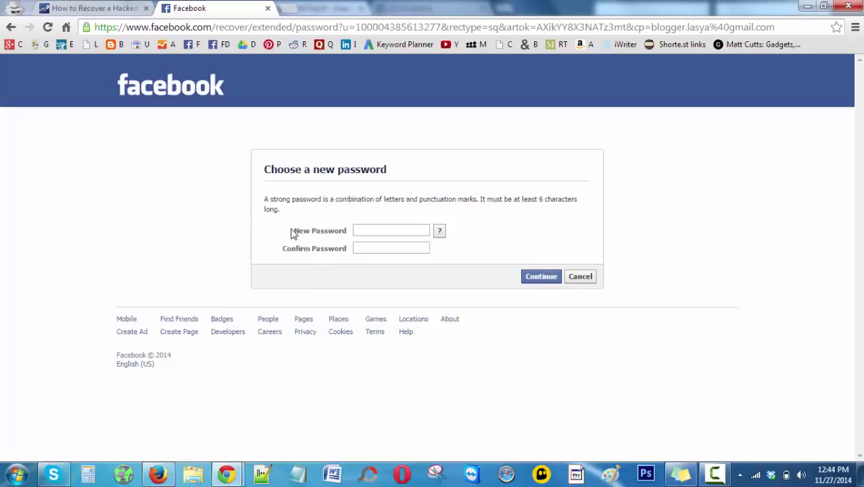
- Type the new password in New Password and Confirm Password, then submit it
drag(292, 232, 348, 233)
drag(325, 253, 347, 253)
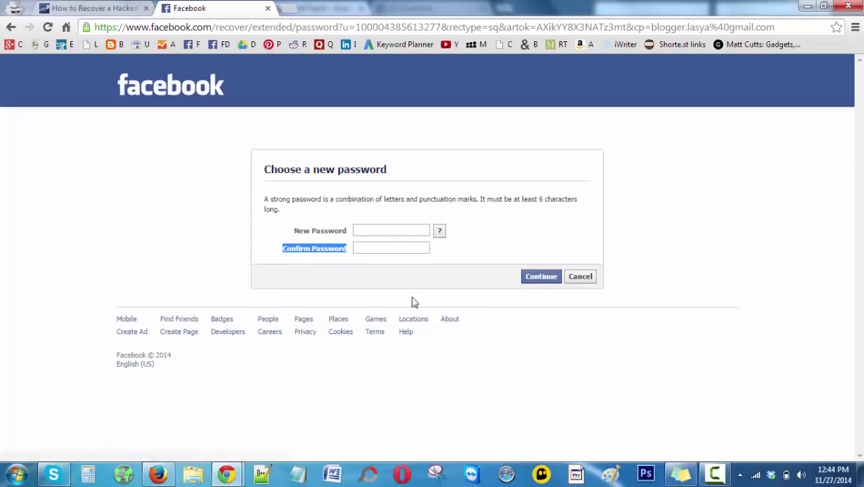
click(386, 233)
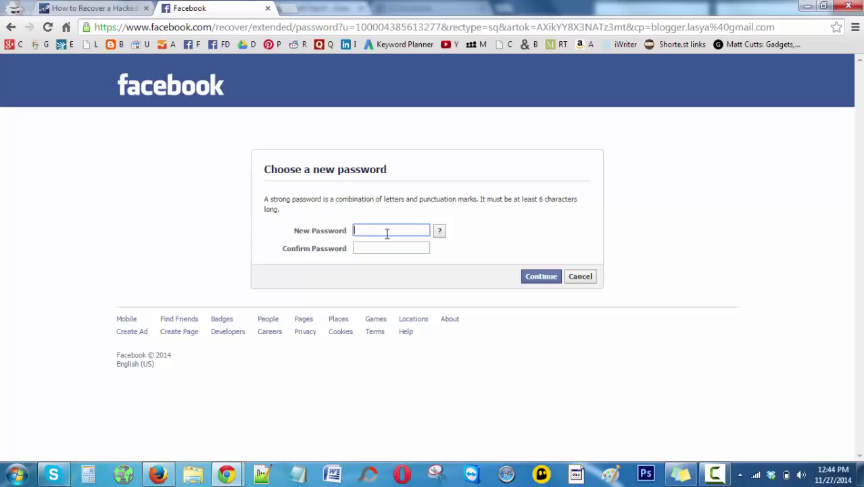
click(715, 473)
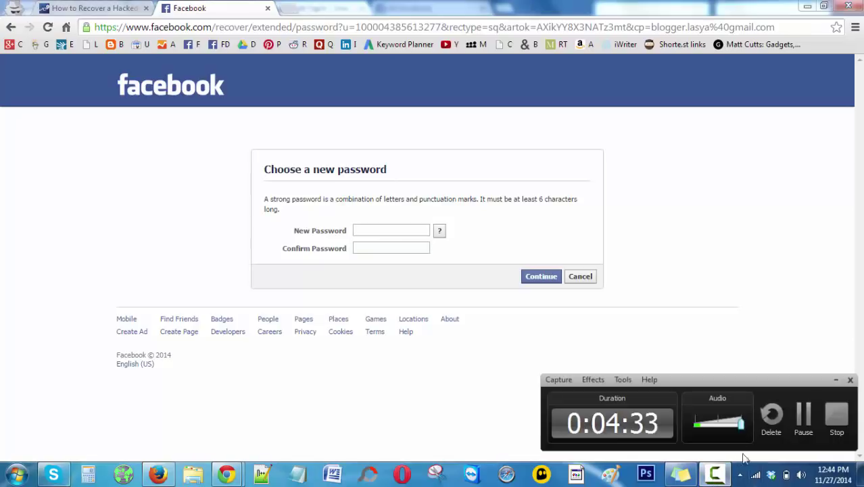
click(797, 420)
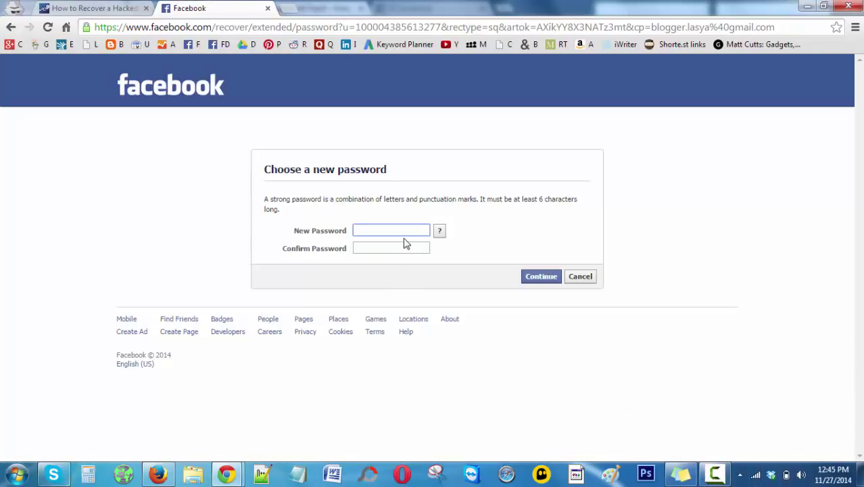
text(••)
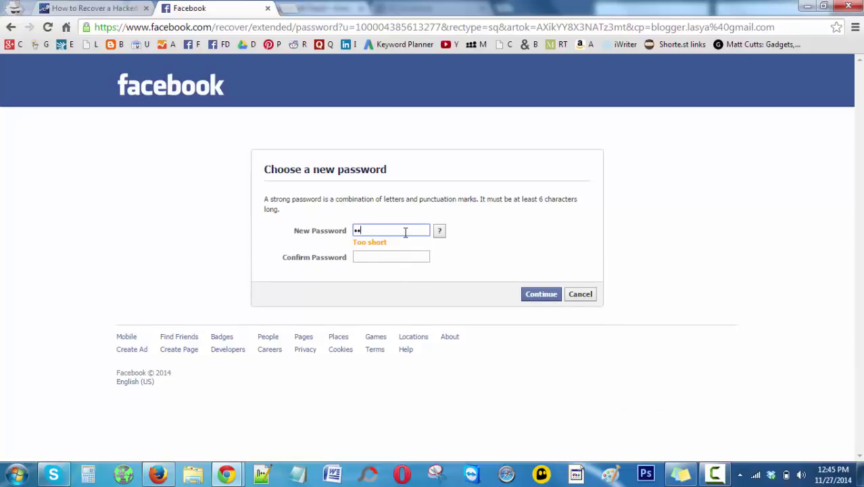
text(•••••••••)
click(401, 255)
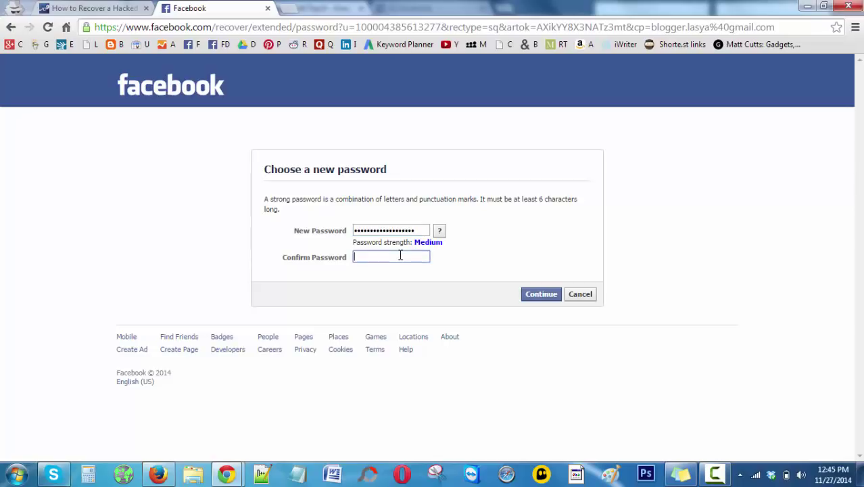
text(•••••••••••)
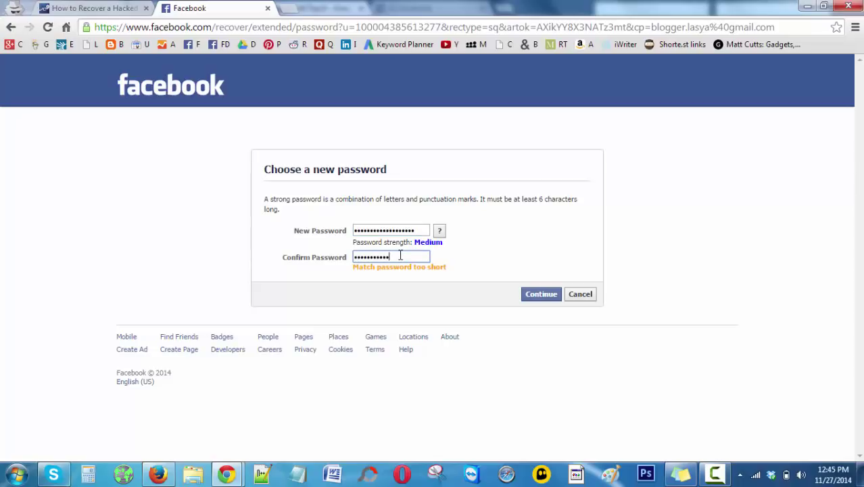
text(••••••)
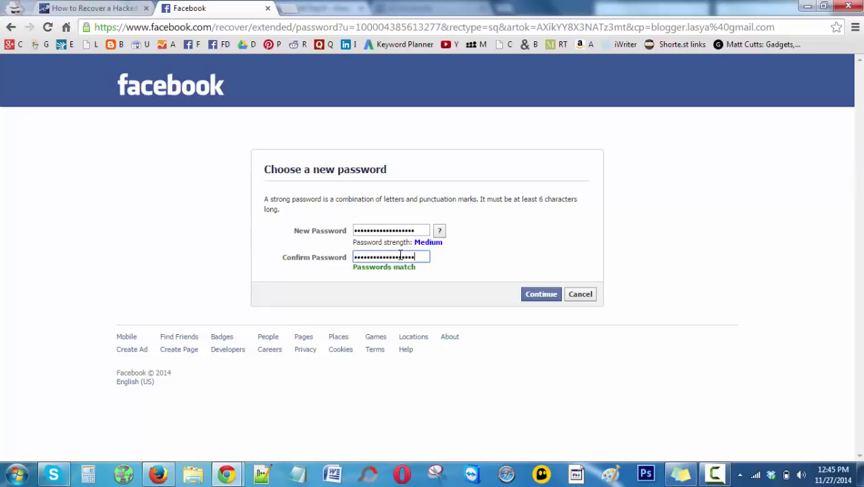
click(554, 293)
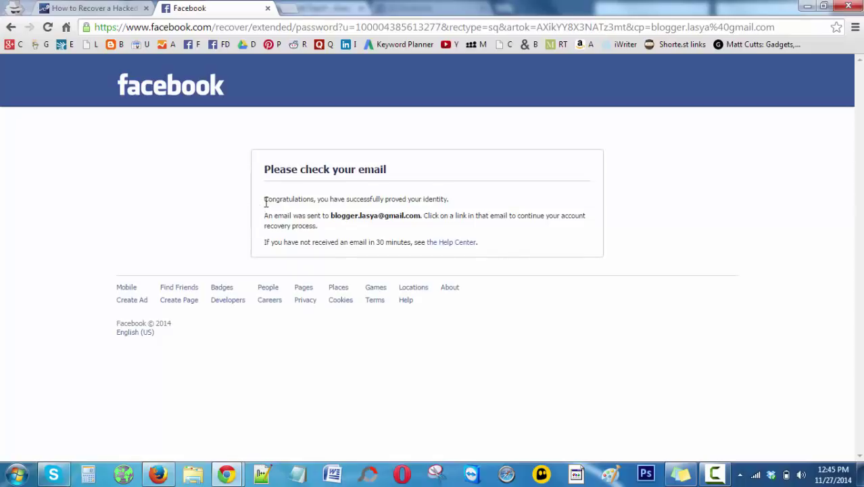
drag(329, 216, 426, 219)
click(417, 225)
- Switch back to the AllTop9 recovery article and scroll through its steps, stopping at Step 8
click(94, 8)
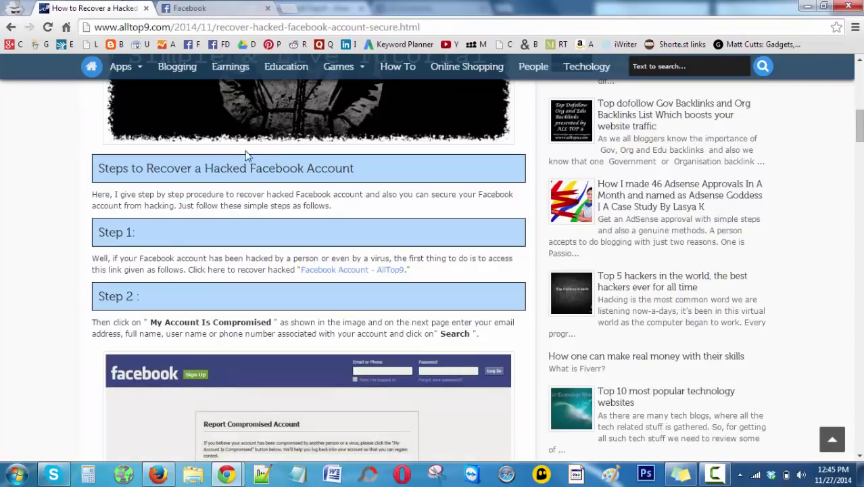
scroll(379, 226, down, 1)
scroll(379, 222, down, 7)
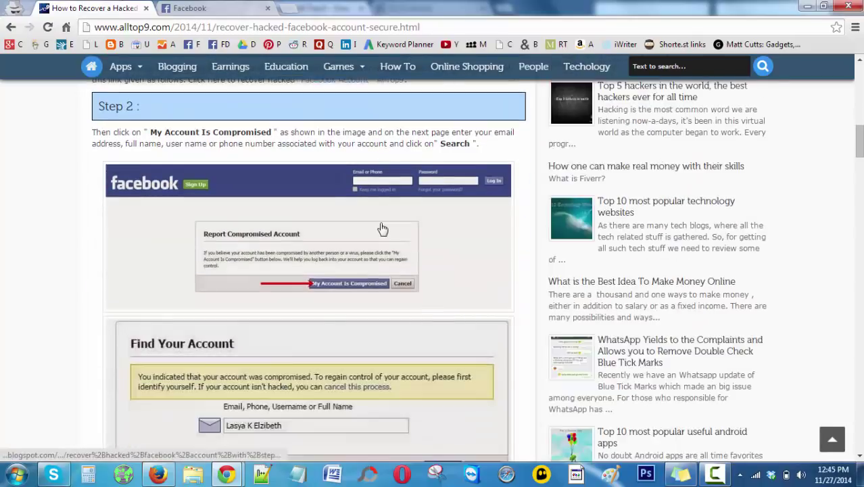
scroll(379, 222, down, 7)
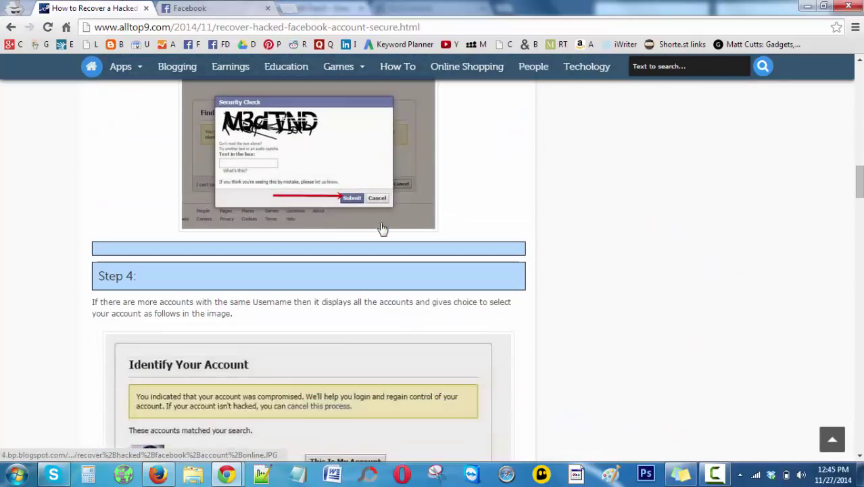
scroll(382, 228, down, 18)
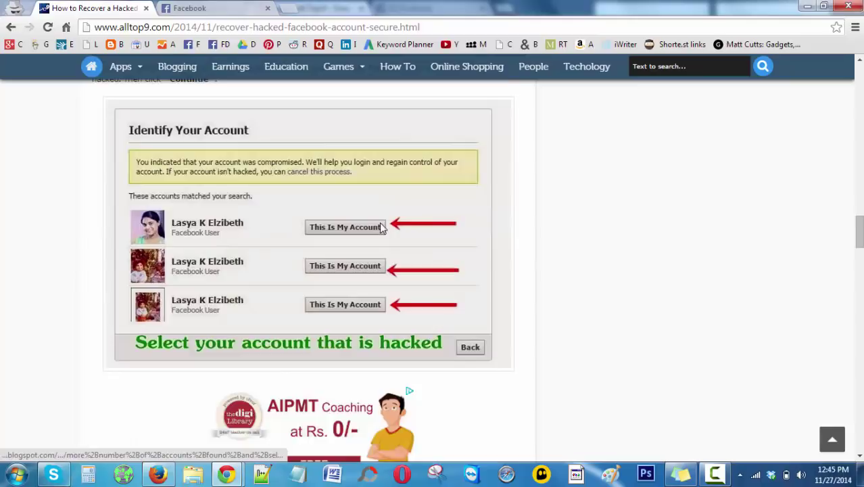
scroll(383, 228, down, 15)
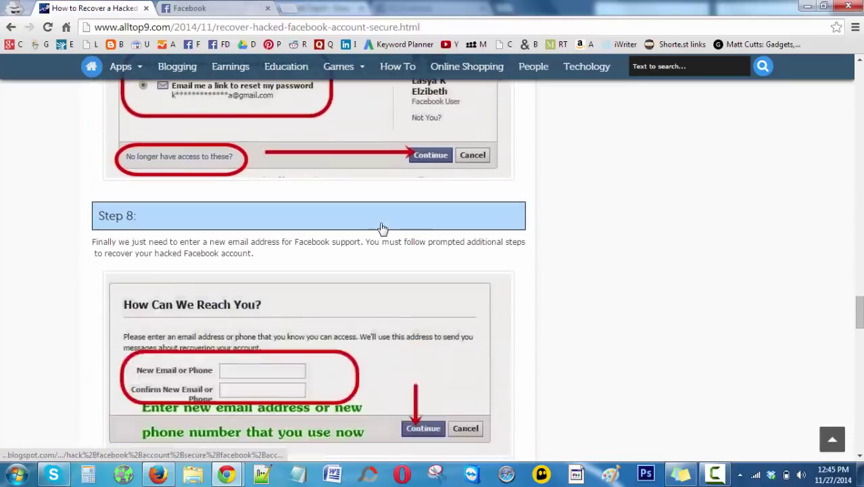
scroll(384, 249, down, 8)
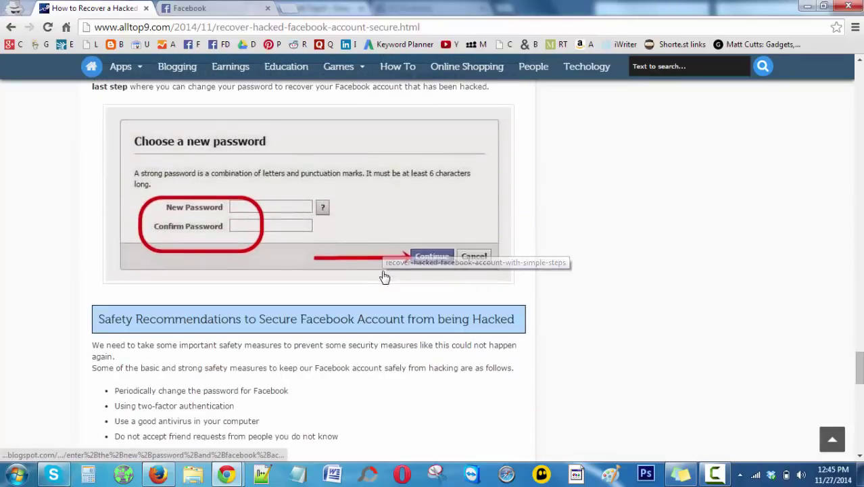
scroll(384, 290, down, 4)
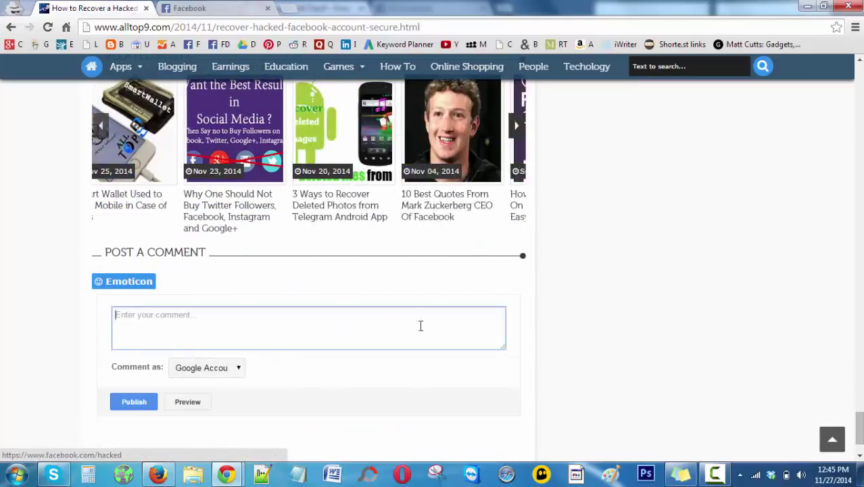
scroll(324, 322, up, 4)
scroll(327, 321, up, 9)
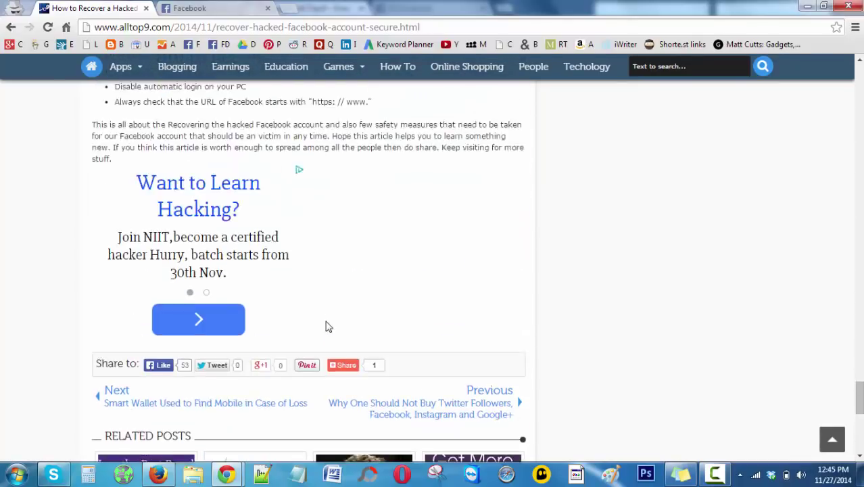
scroll(324, 304, up, 20)
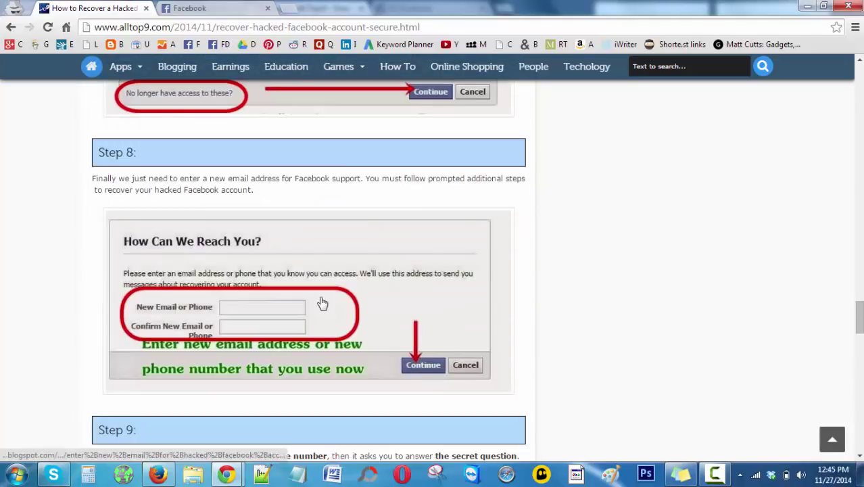